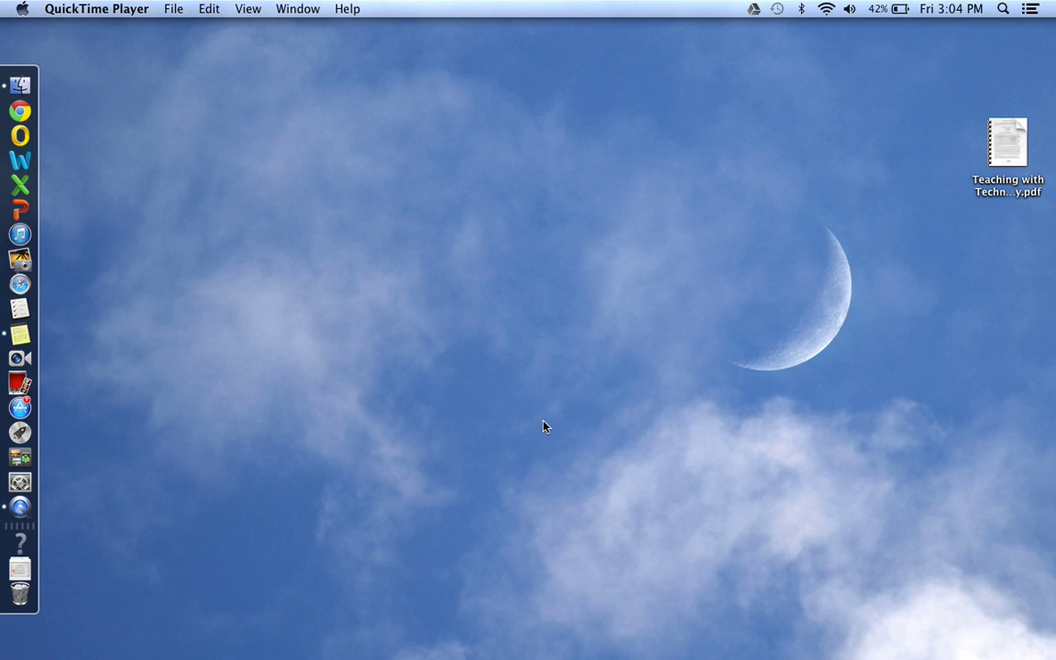
Step: Launch Google Chrome from the Dock so it opens on the Google homepage
{"action": "left_click", "coordinate": [20, 110]}
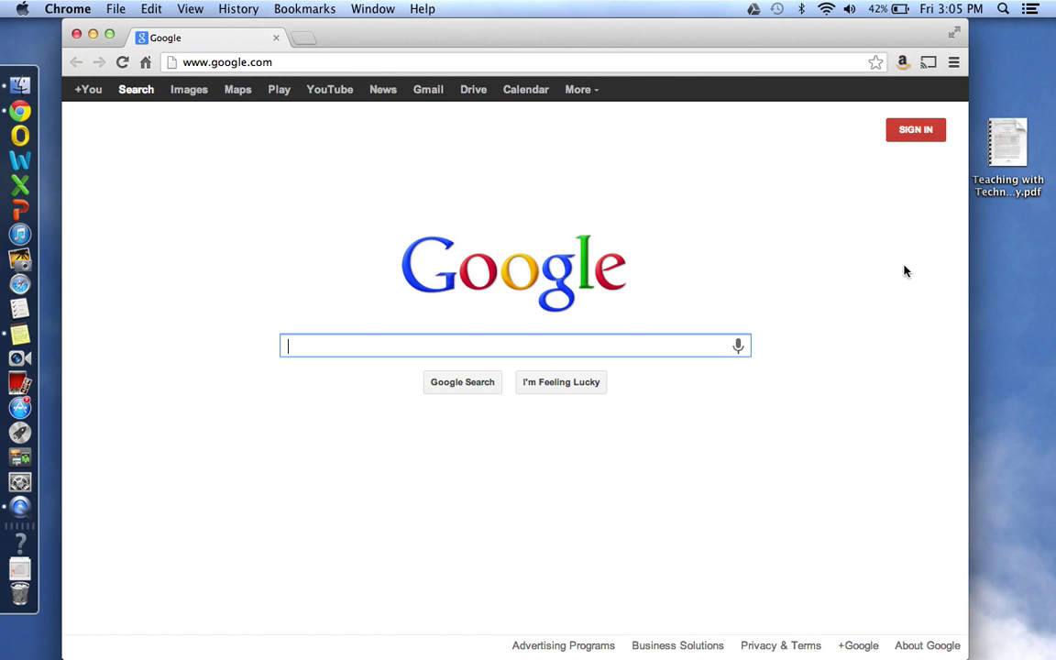
Step: Sign in with the Google account's e-mail and password, then dismiss the save-password offer
{"action": "left_click", "coordinate": [924, 135]}
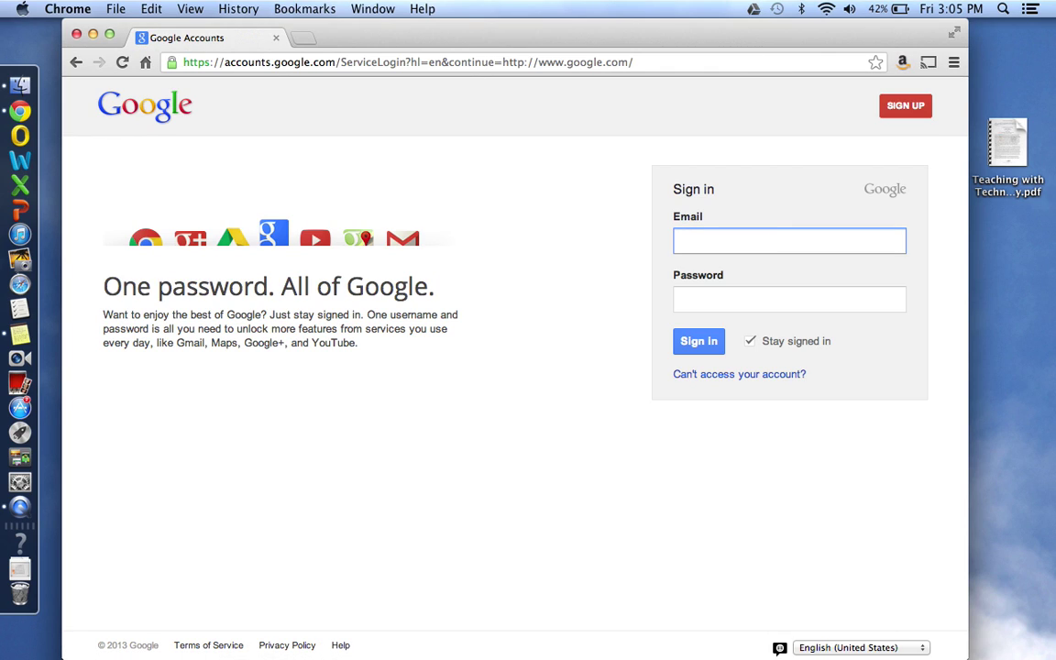
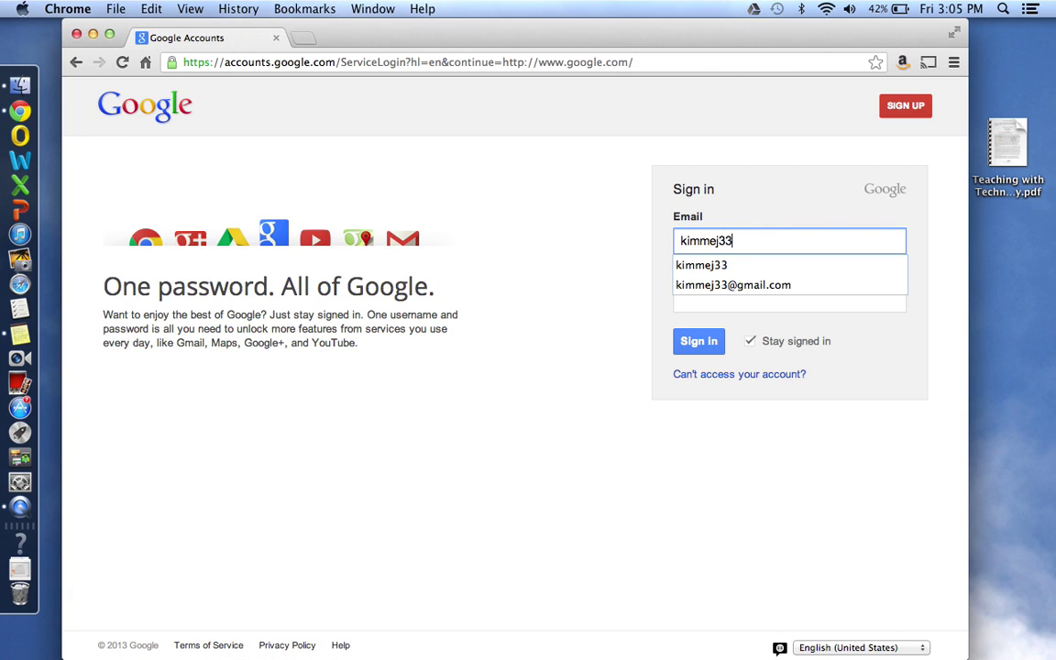
{"action": "key", "text": "Down"}
{"action": "key", "text": "Down"}
{"action": "key", "text": "Tab"}
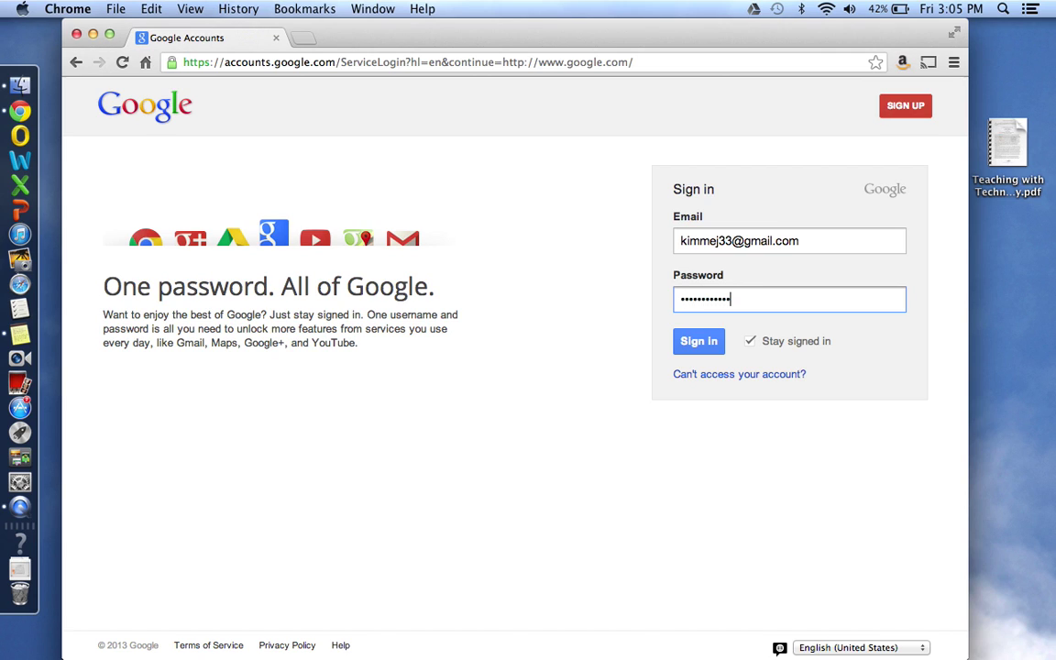
{"action": "key", "text": "Return"}
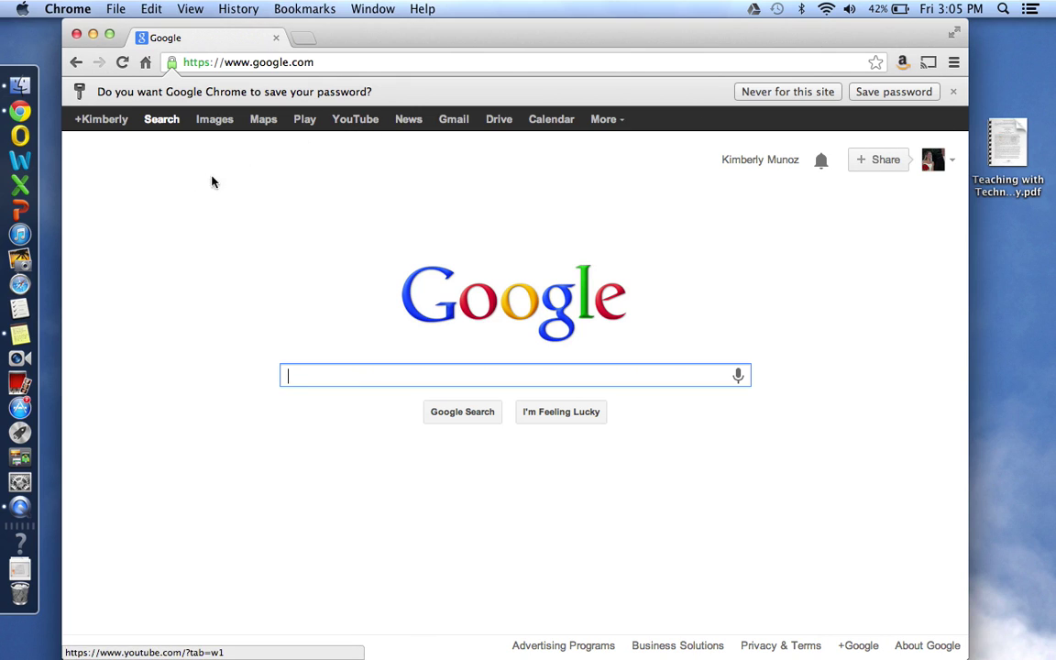
{"action": "left_click", "coordinate": [954, 92]}
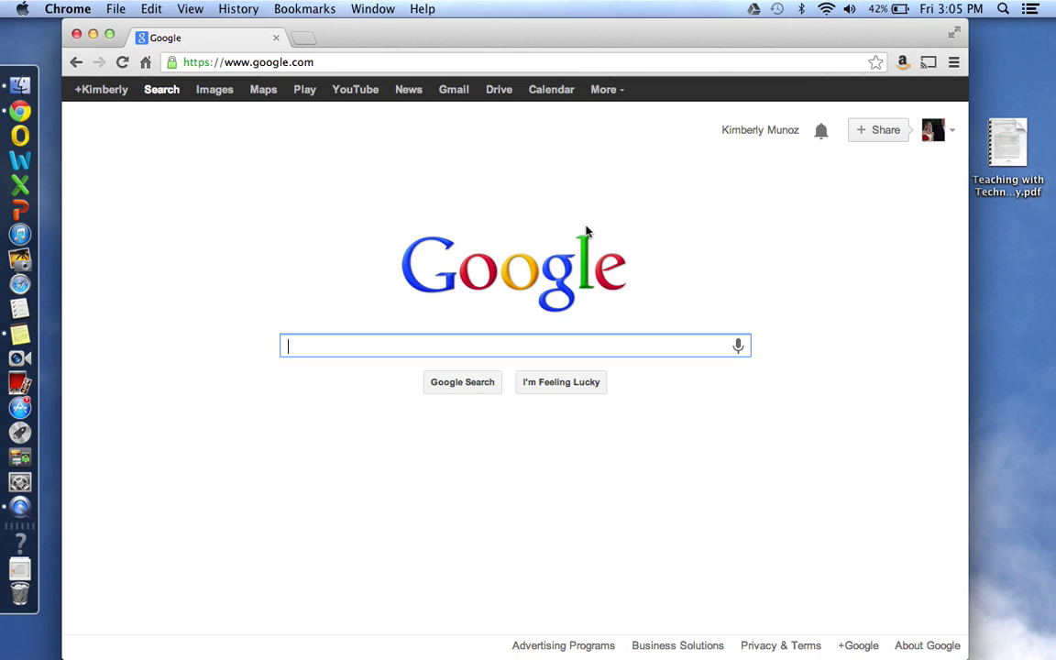
Step: Show the bookmarks bar from the Chrome menu's Bookmarks submenu
{"action": "left_click", "coordinate": [954, 63]}
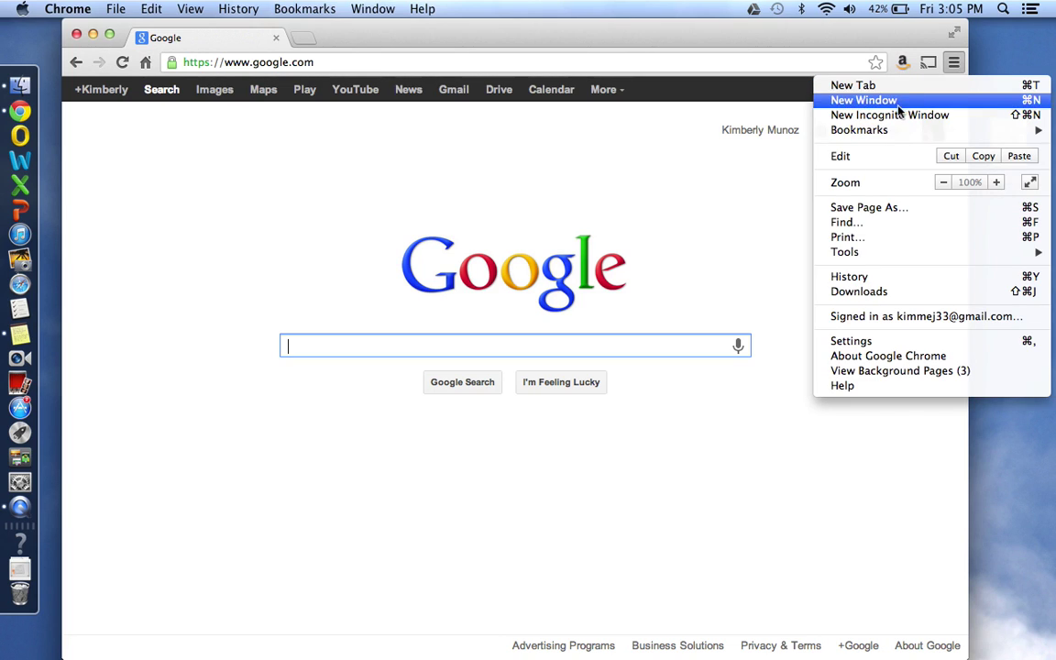
{"action": "mouse_move", "coordinate": [886, 131]}
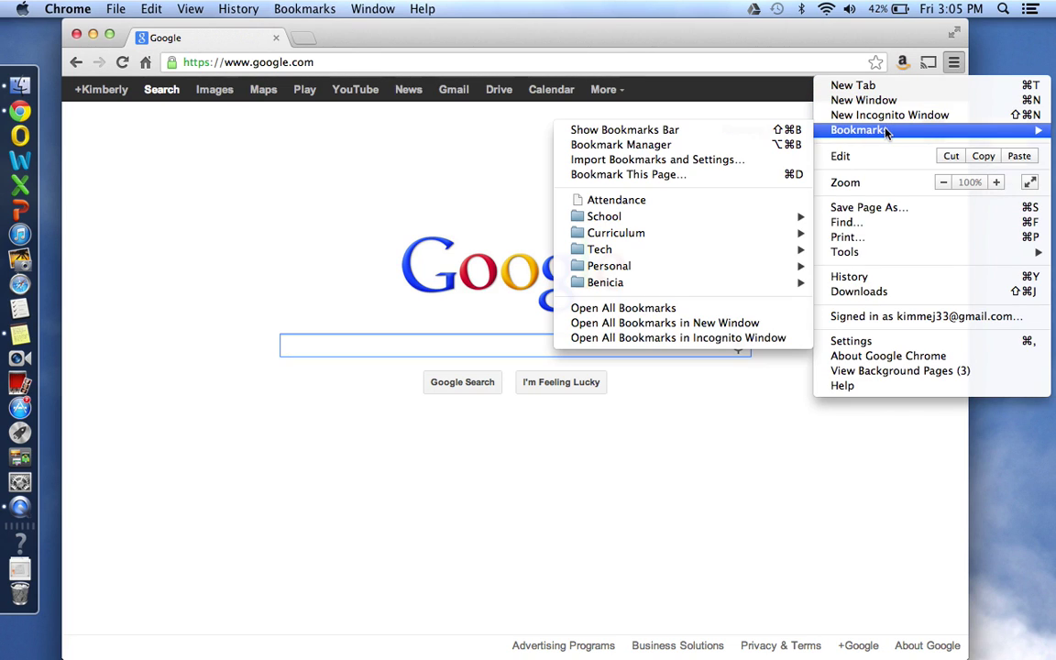
{"action": "left_click", "coordinate": [721, 138]}
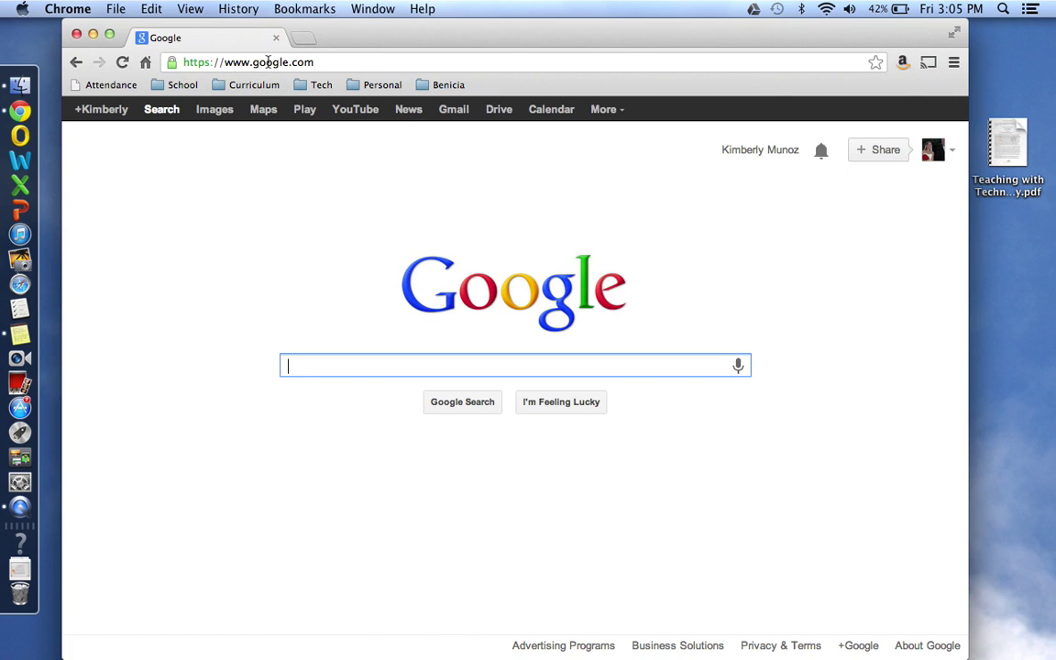
Step: Drag the google.com site icon onto the bookmarks bar to create a Google bookmark
{"action": "left_click", "coordinate": [171, 64]}
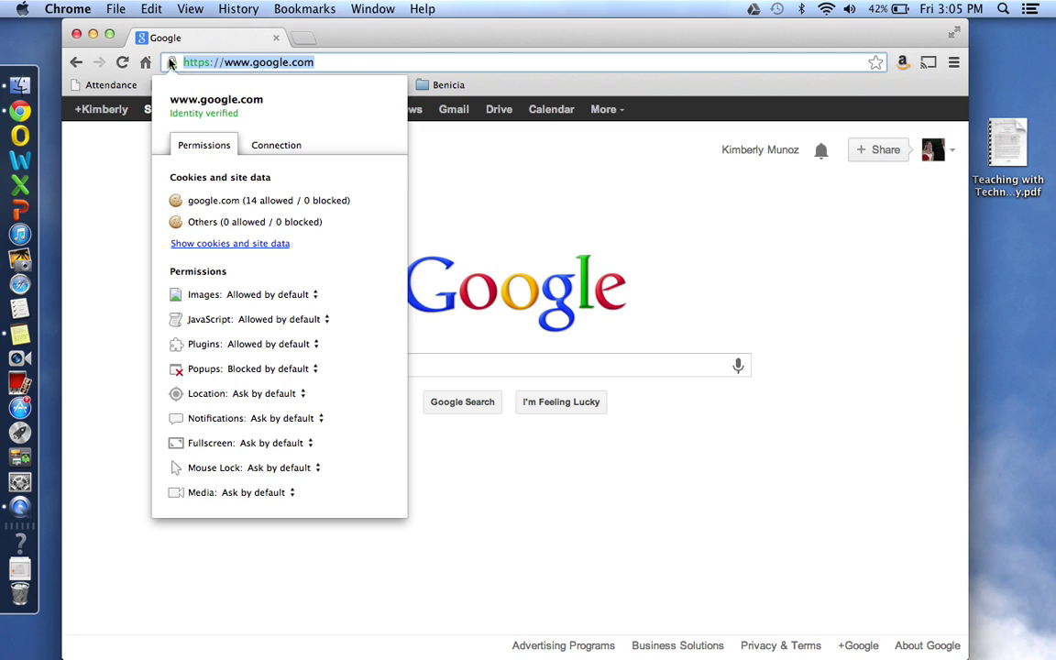
{"action": "left_click_drag", "start_coordinate": [171, 64], "coordinate": [529, 96]}
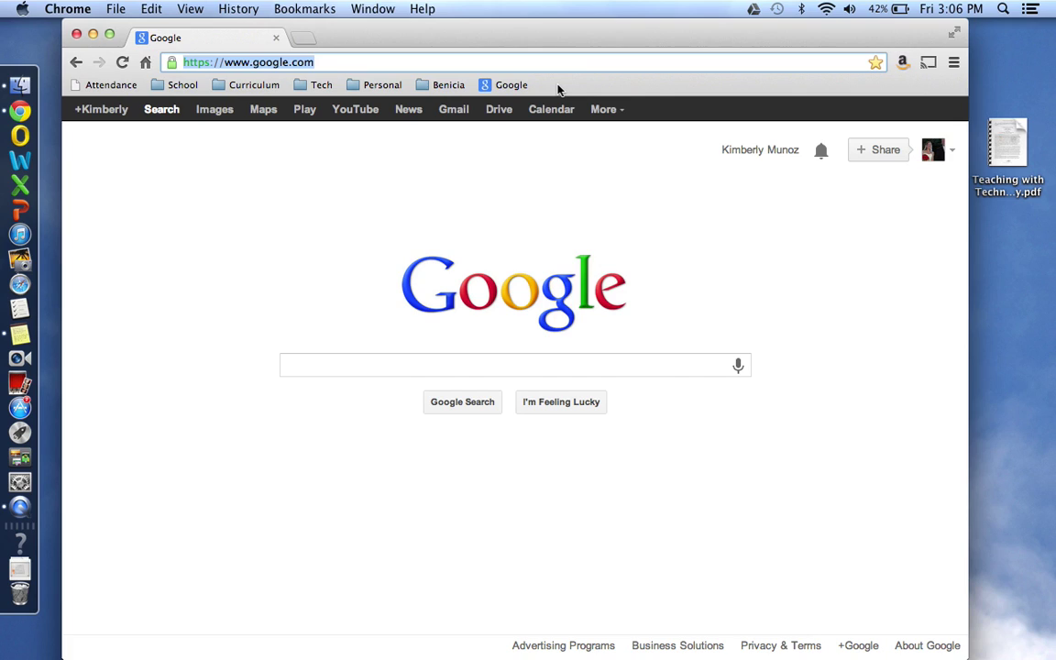
Step: Add a bookmarks-bar folder named 'Benicia Work' via the bar's right-click Add Folder option
{"action": "right_click", "coordinate": [558, 89]}
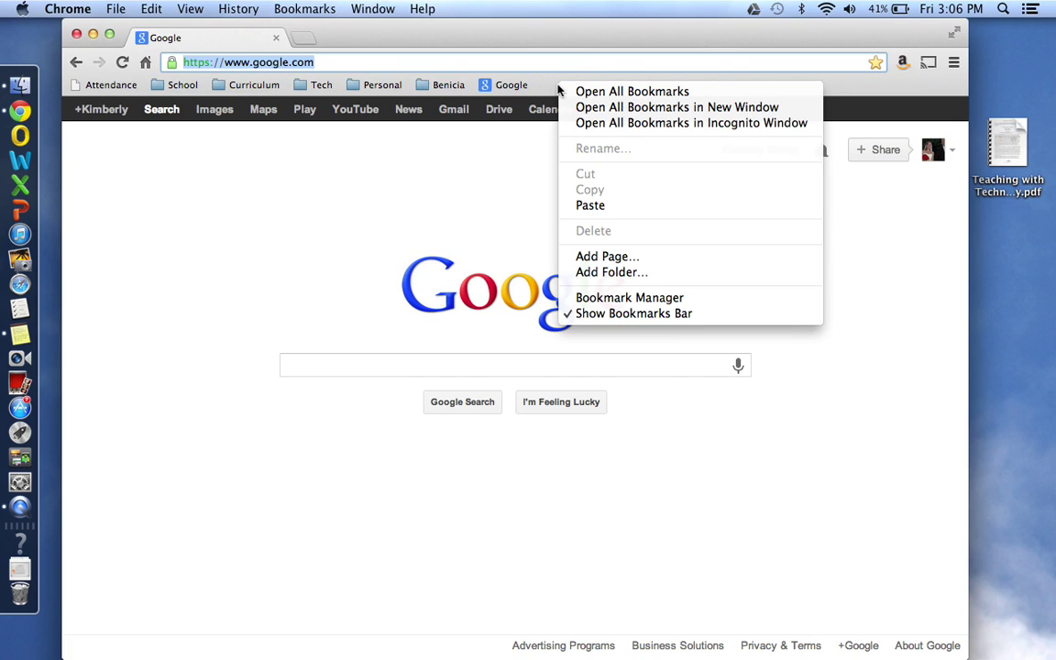
{"action": "left_click", "coordinate": [547, 88]}
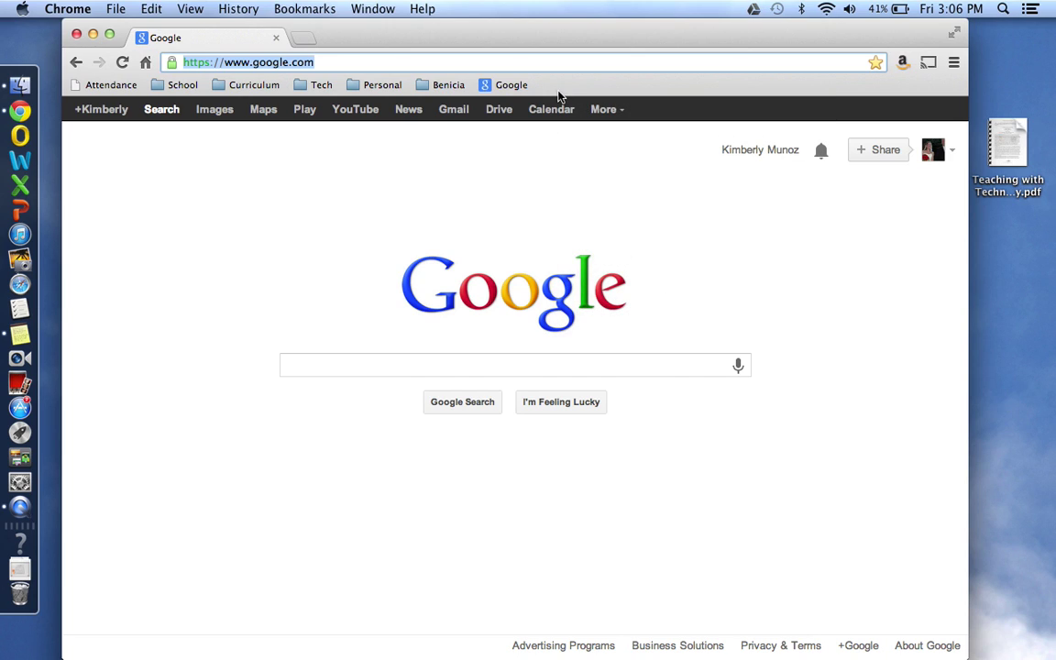
{"action": "right_click", "coordinate": [558, 93]}
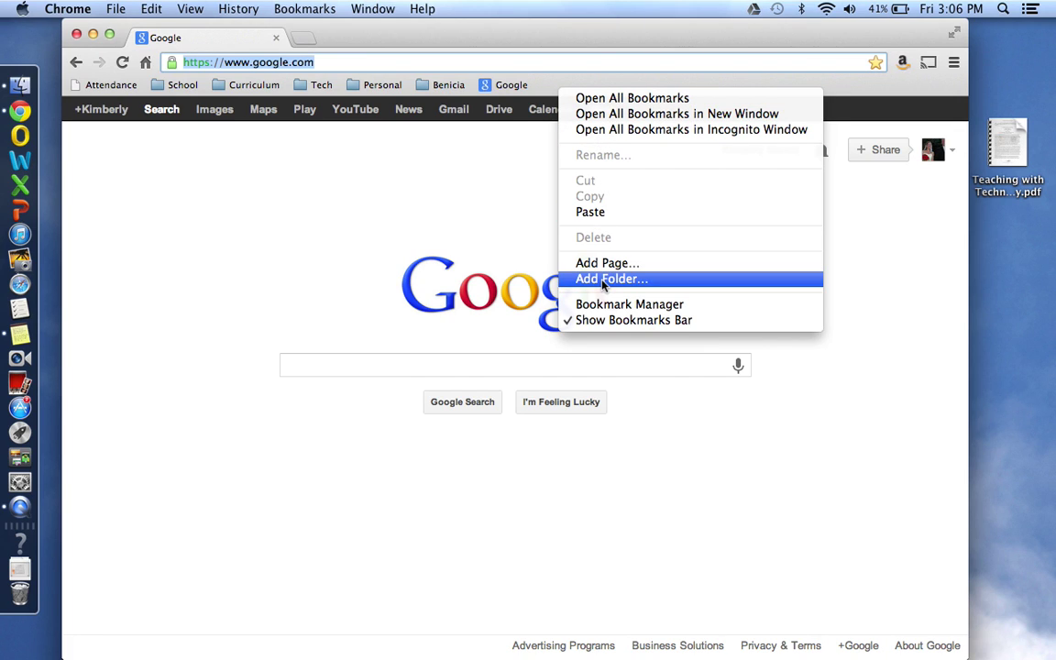
{"action": "left_click", "coordinate": [604, 278]}
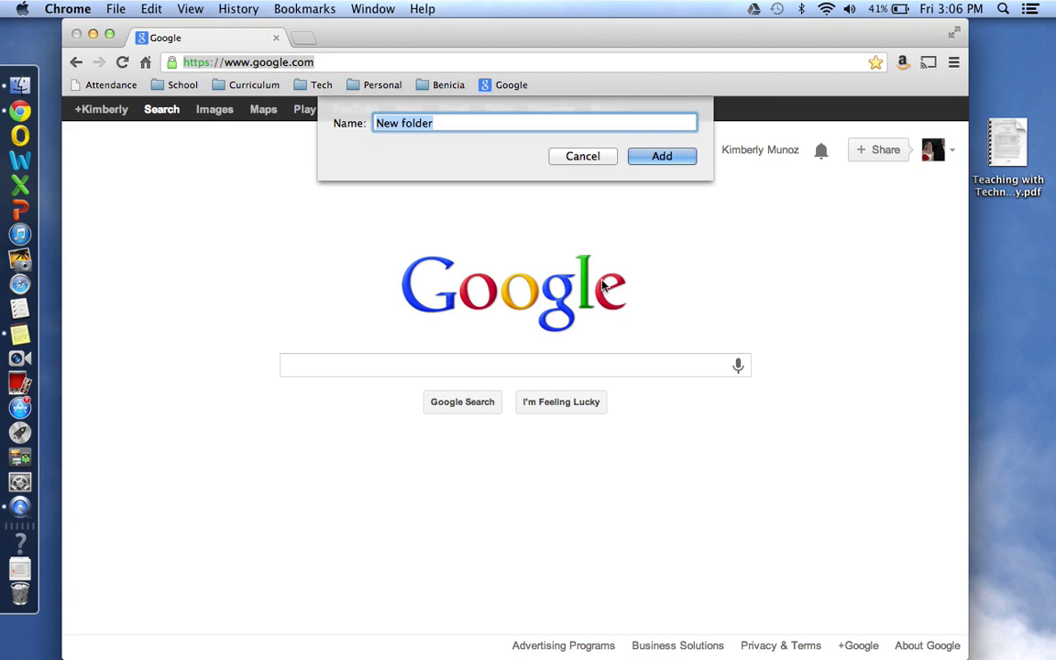
{"action": "type", "text": "Benic"}
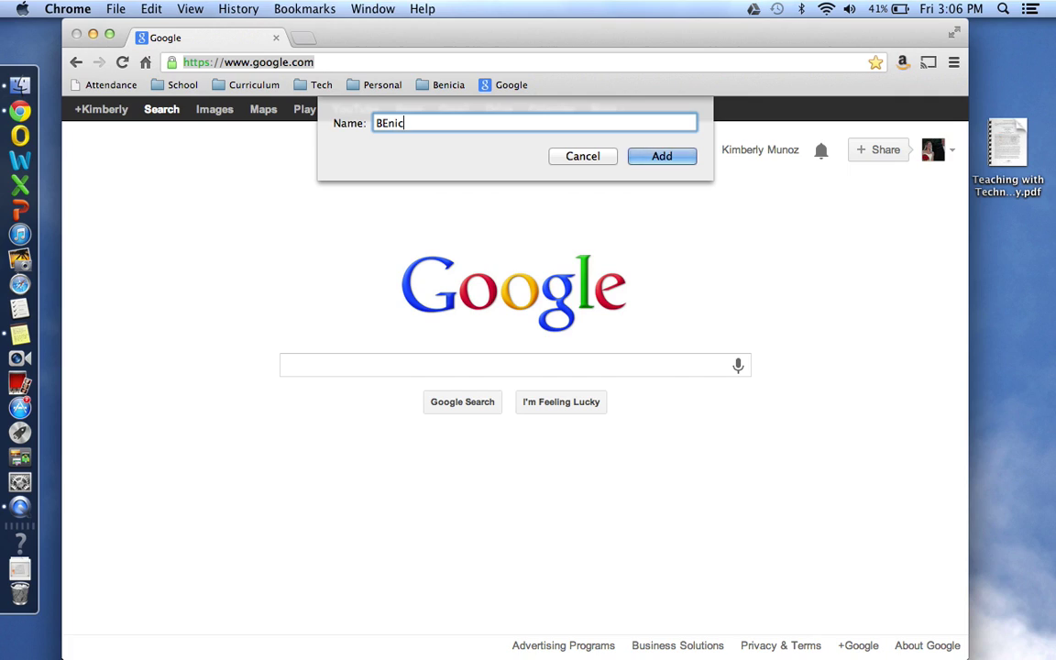
{"action": "key", "text": "BackSpace"}
{"action": "key", "text": "BackSpace"}
{"action": "key", "text": "BackSpace"}
{"action": "key", "text": "BackSpace"}
{"action": "type", "text": "enicia Work"}
{"action": "left_click", "coordinate": [662, 156]}
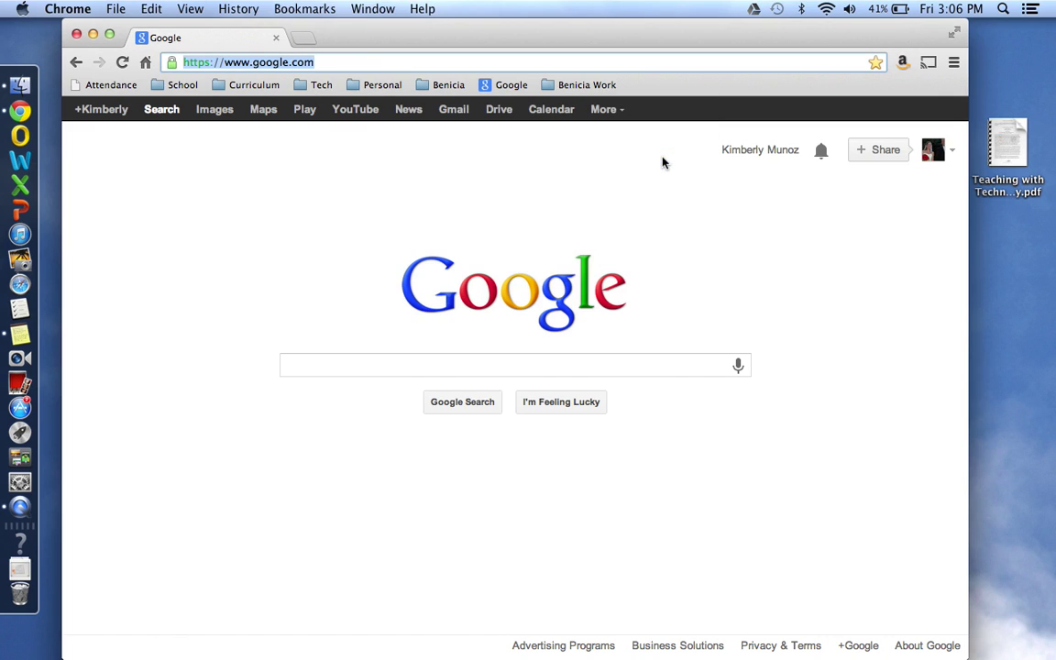
{"action": "mouse_move", "coordinate": [486, 89]}
{"action": "left_mouse_down"}
{"action": "mouse_move", "coordinate": [586, 89]}
{"action": "mouse_move", "coordinate": [496, 87]}
{"action": "left_mouse_up"}
{"action": "left_click", "coordinate": [493, 85]}
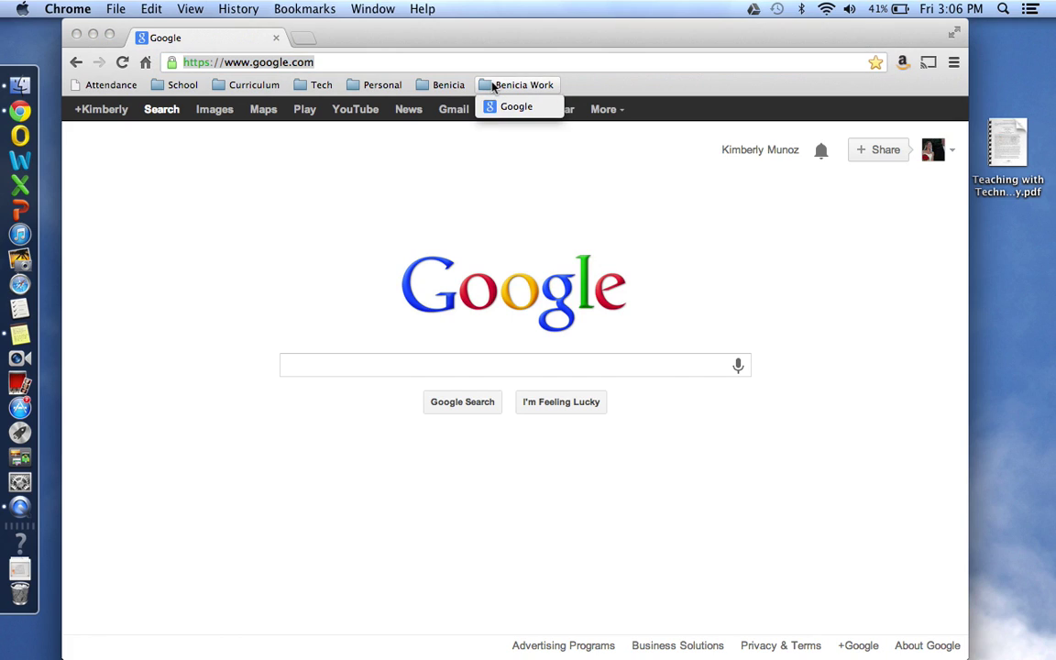
{"action": "left_click", "coordinate": [302, 61]}
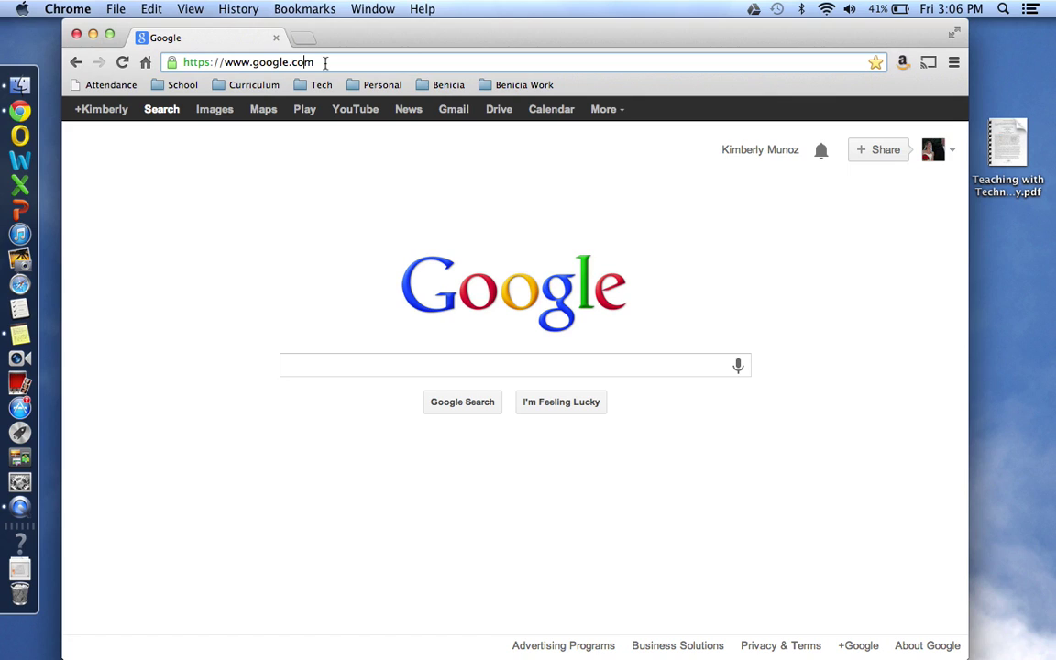
{"action": "left_click", "coordinate": [172, 63]}
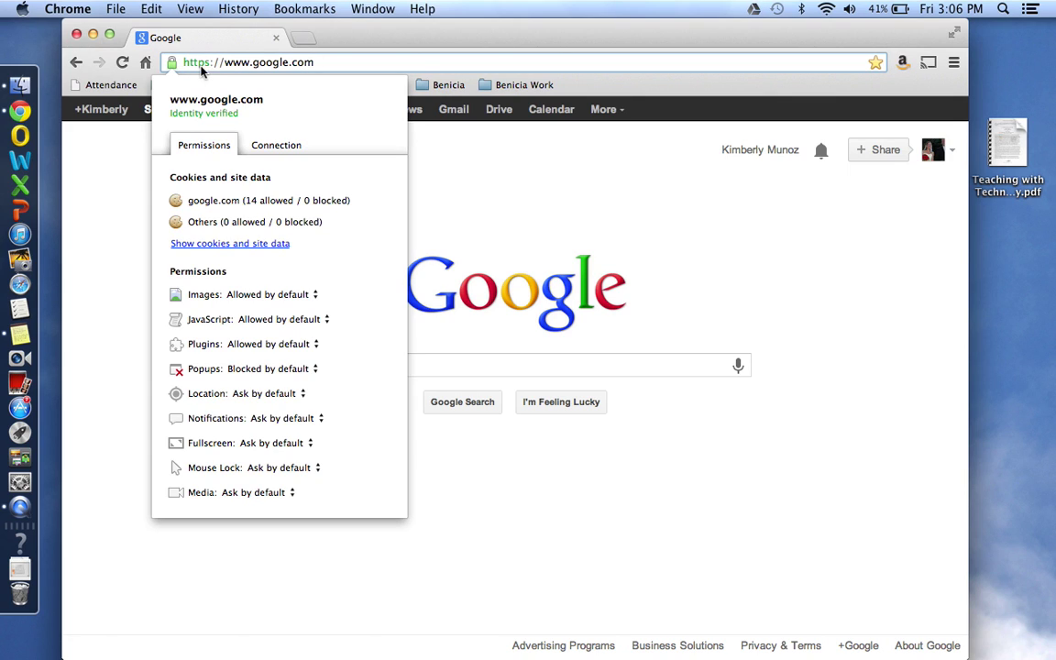
{"action": "left_click", "coordinate": [235, 62]}
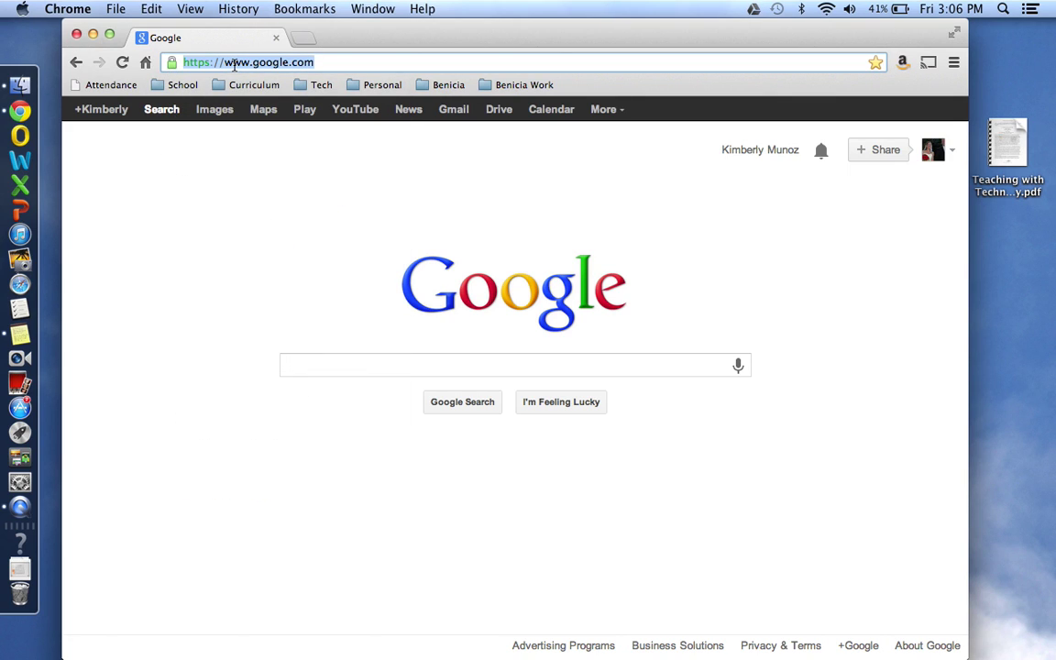
Step: Open the Benicia Unified School District site and bookmark it on the bookmarks bar
{"action": "type", "text": "beniciaunified-ca.schoolloop"}
{"action": "key", "text": "Return"}
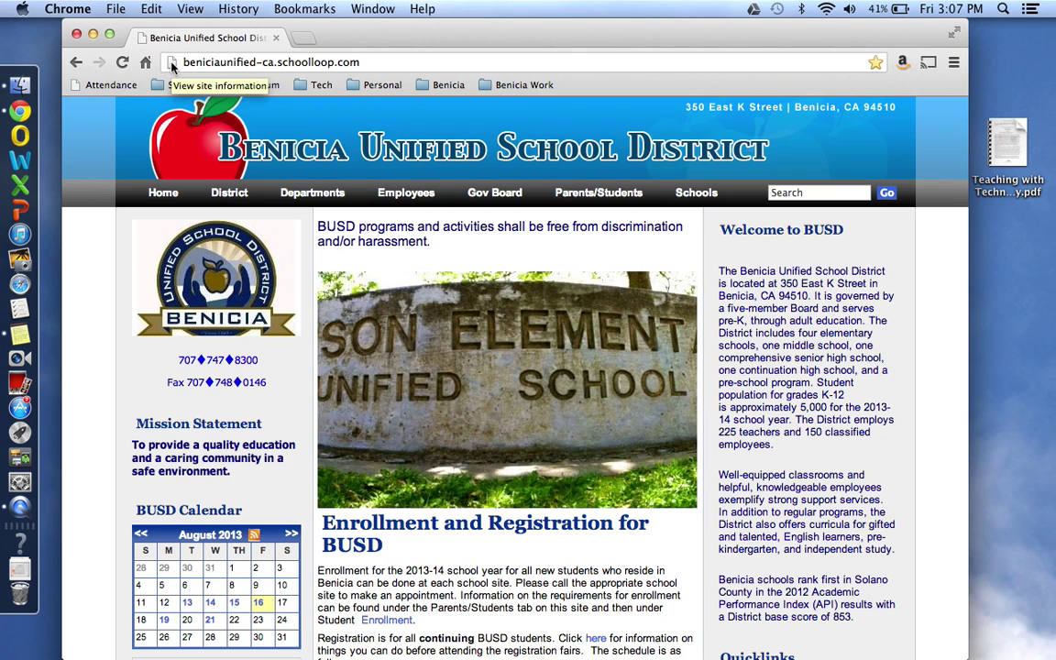
{"action": "left_click_drag", "start_coordinate": [171, 67], "coordinate": [518, 86]}
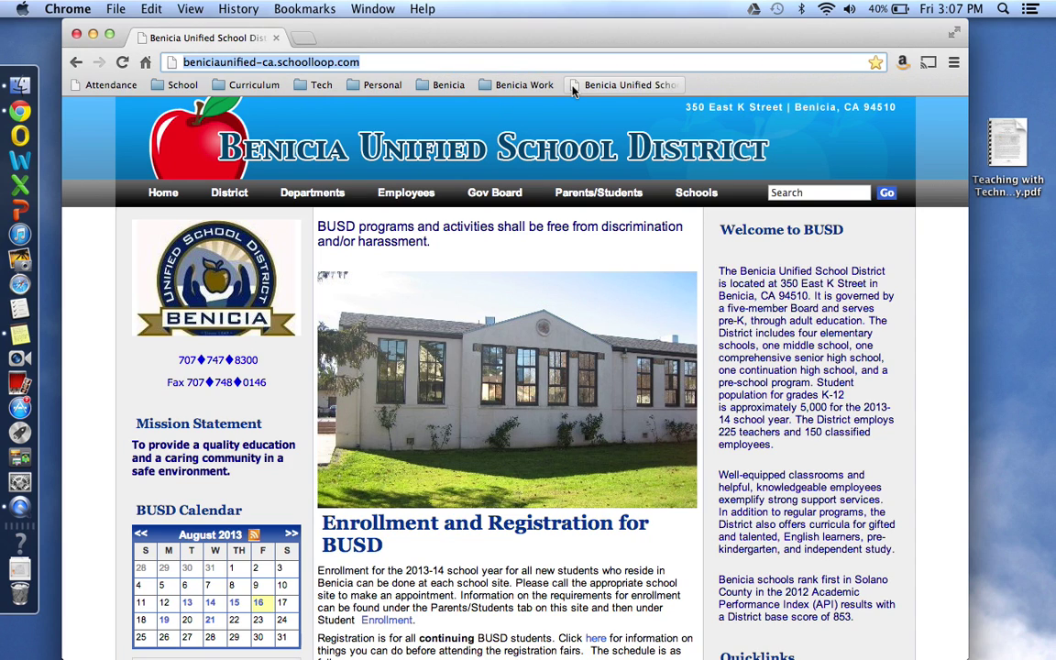
Step: Move the school district bookmark into the Benicia Work folder and verify its contents
{"action": "left_click_drag", "start_coordinate": [589, 85], "coordinate": [487, 84]}
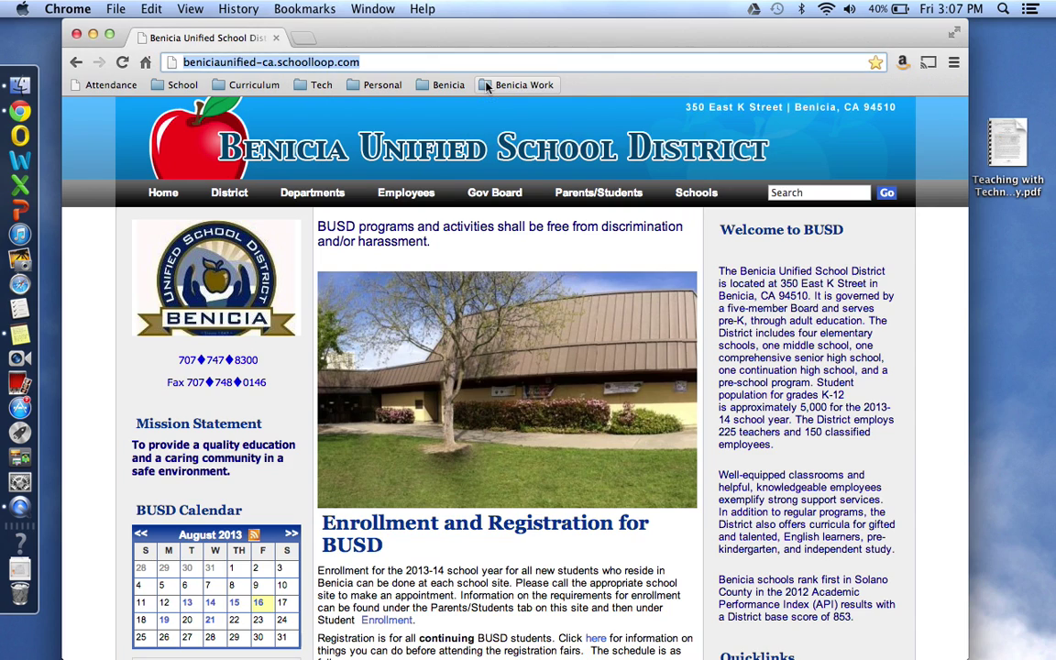
{"action": "left_click", "coordinate": [486, 84]}
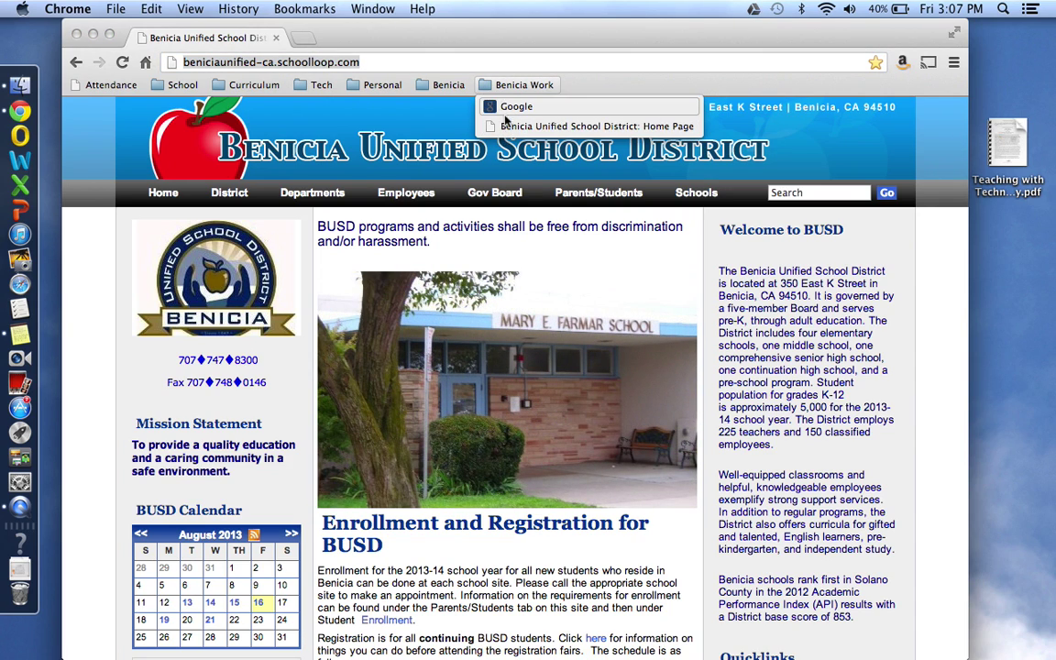
{"action": "left_click", "coordinate": [528, 70]}
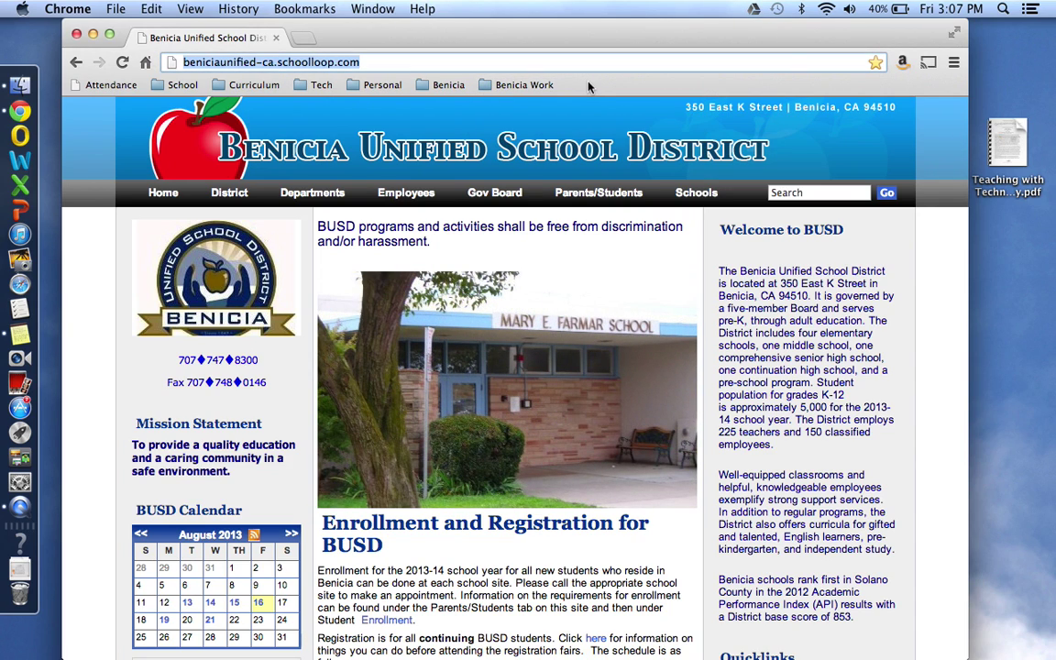
Step: Add a bookmarks-bar folder named 'Google' through the right-click Add Folder option
{"action": "right_click", "coordinate": [596, 88]}
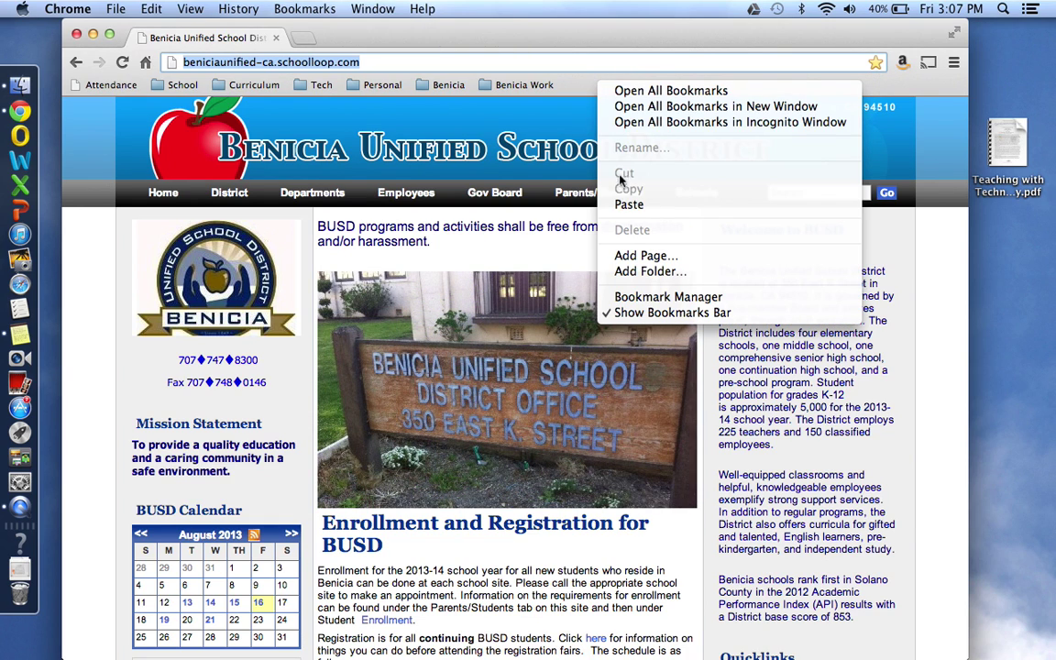
{"action": "left_click", "coordinate": [585, 95]}
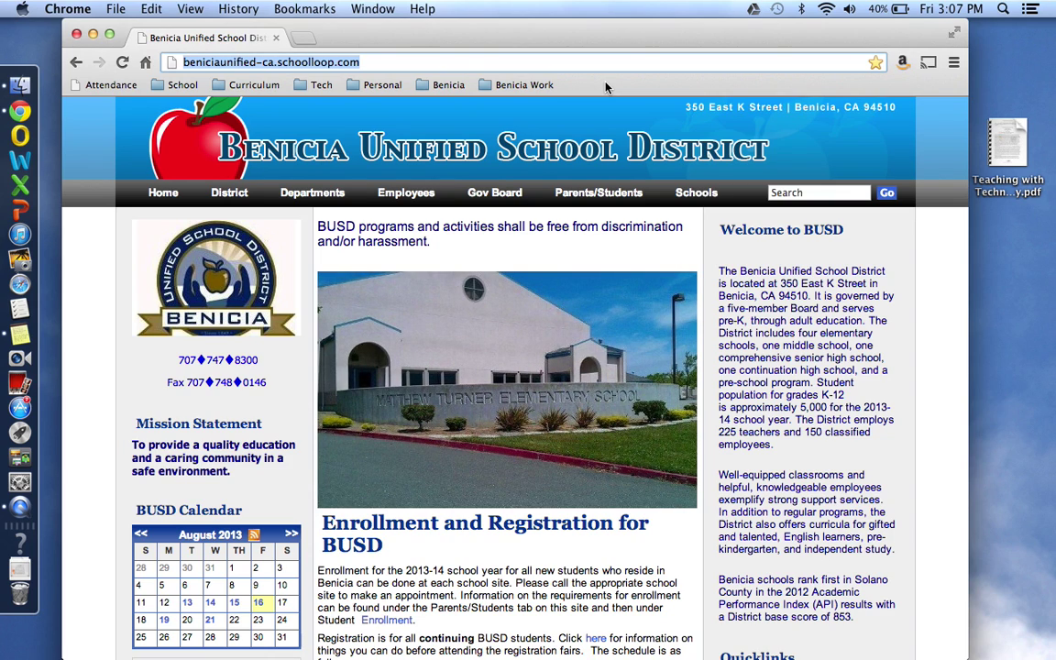
{"action": "right_click", "coordinate": [605, 87]}
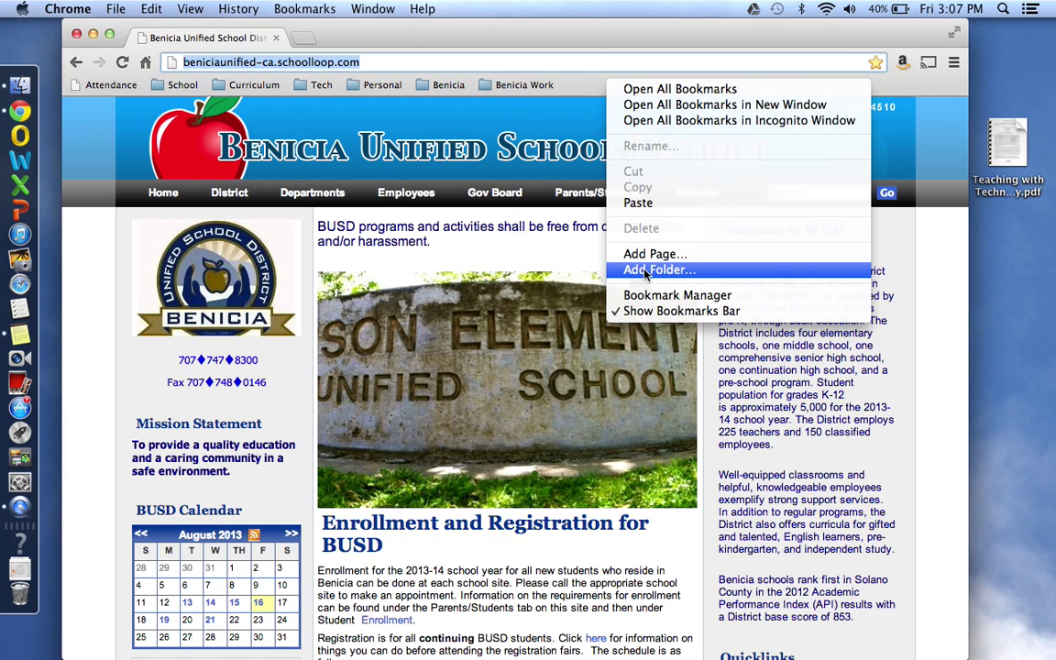
{"action": "left_click", "coordinate": [646, 270]}
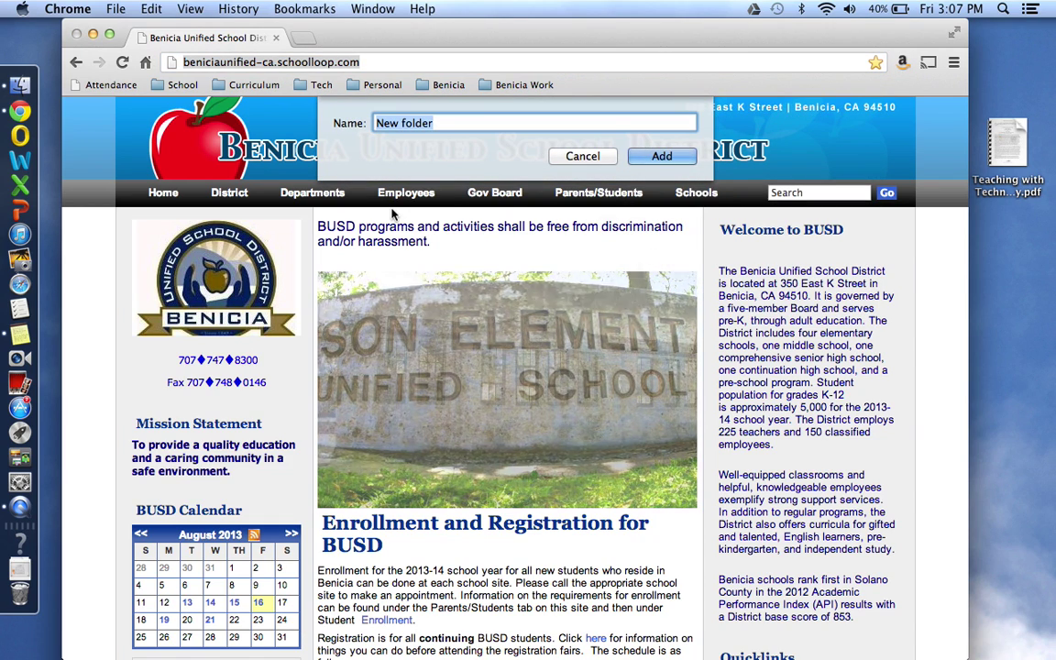
{"action": "type", "text": "Goo"}
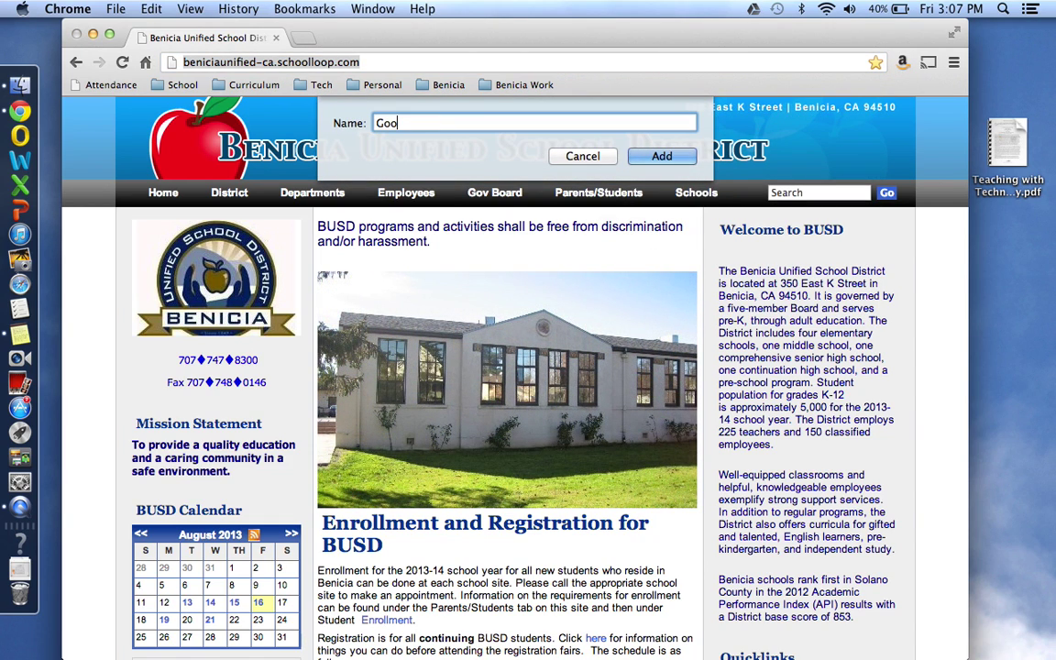
{"action": "type", "text": "gle"}
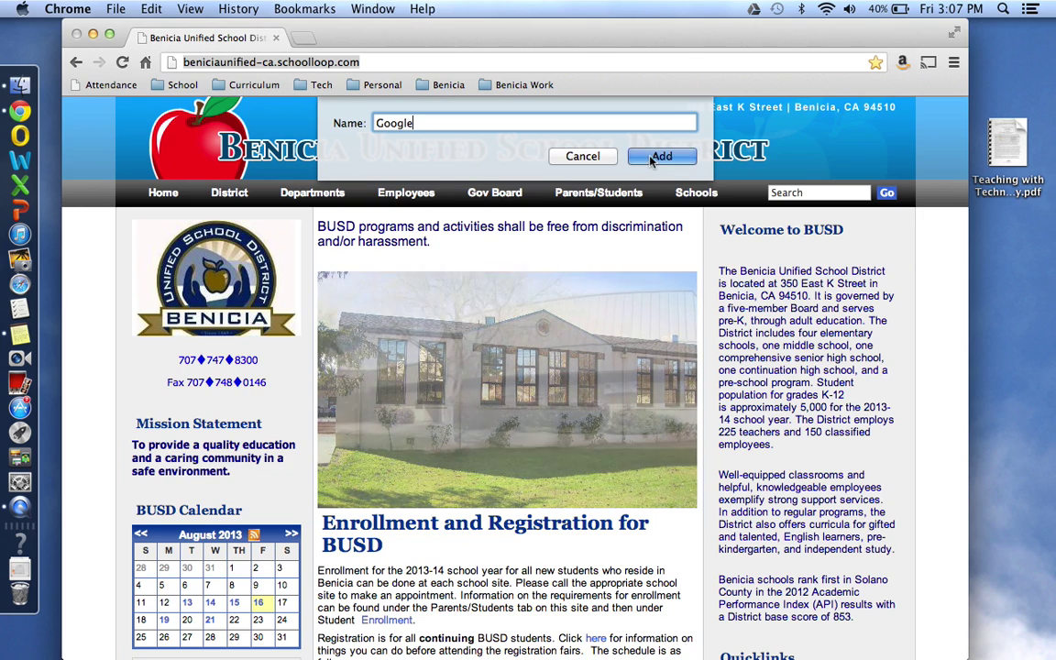
{"action": "left_click", "coordinate": [652, 159]}
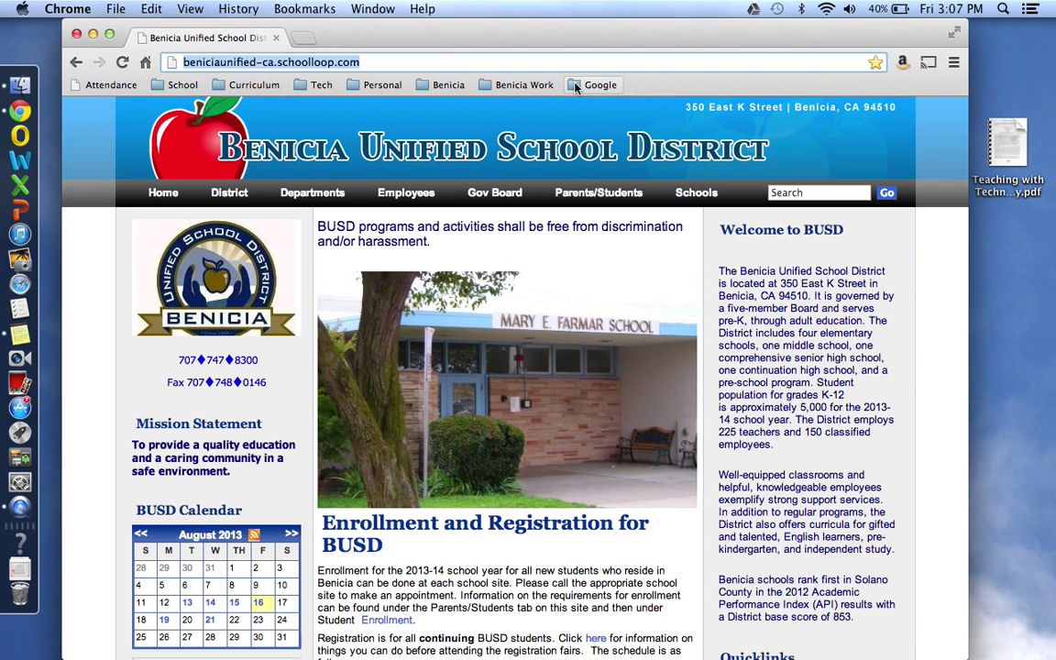
Step: Drag the Google folder into Benicia Work, then drag the Google bookmark into that subfolder
{"action": "left_click_drag", "start_coordinate": [576, 85], "coordinate": [507, 148]}
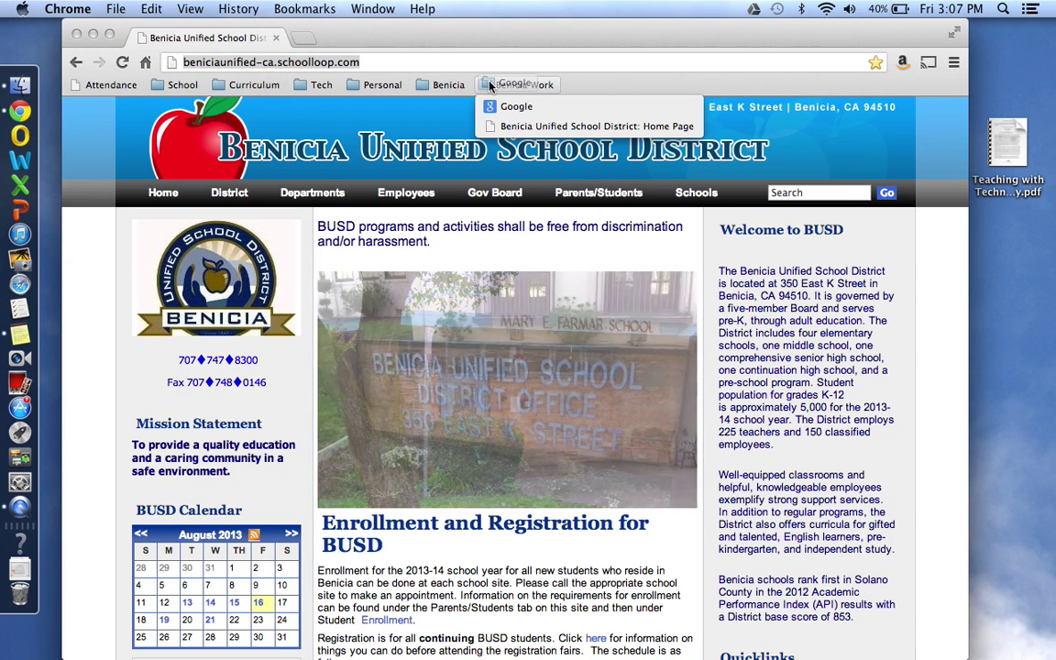
{"action": "left_click", "coordinate": [500, 85]}
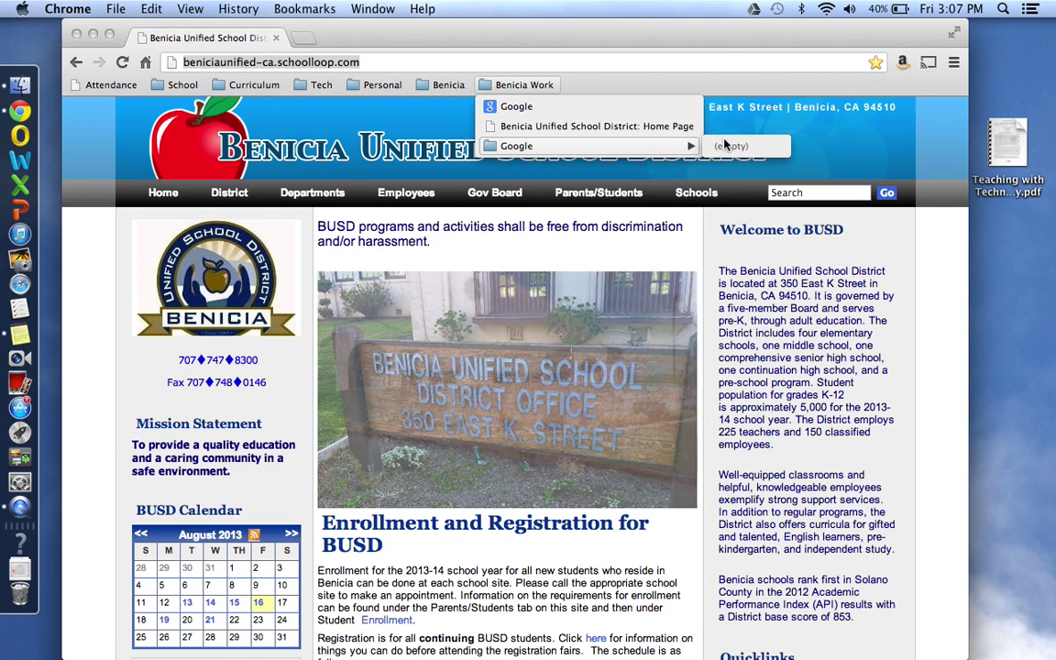
{"action": "left_click_drag", "start_coordinate": [492, 112], "coordinate": [502, 148]}
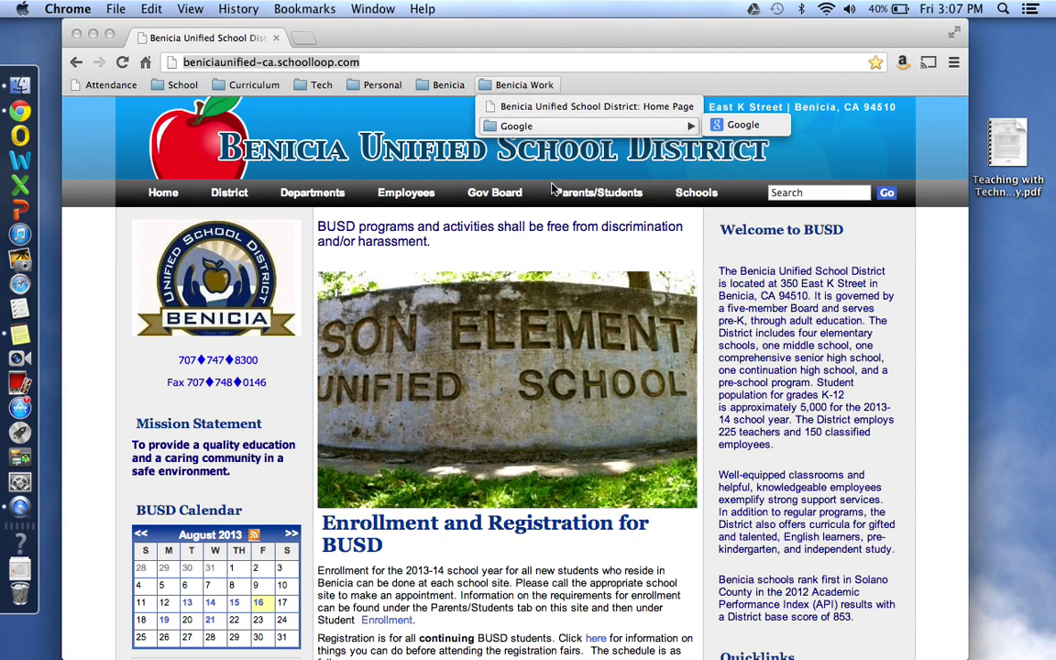
{"action": "left_click", "coordinate": [537, 36]}
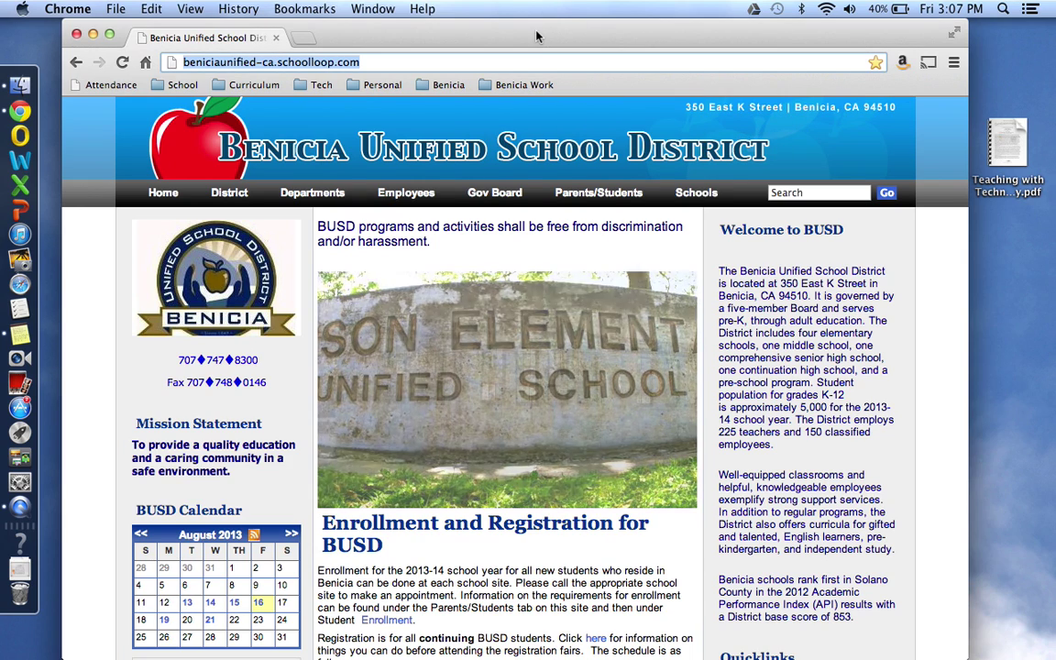
{"action": "left_click", "coordinate": [318, 10]}
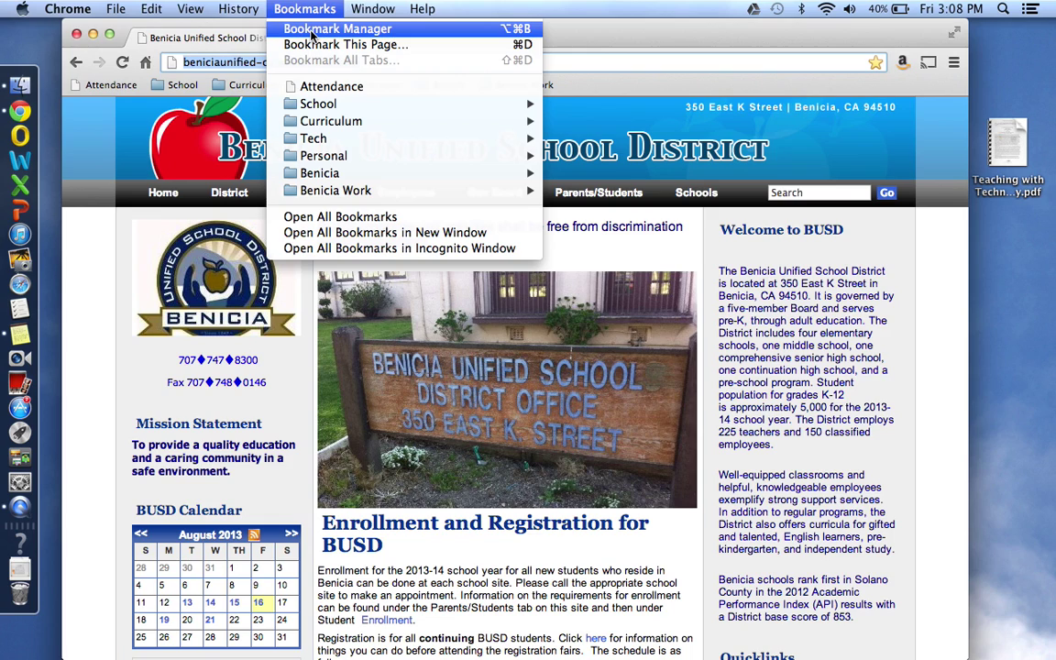
{"action": "left_click", "coordinate": [311, 32]}
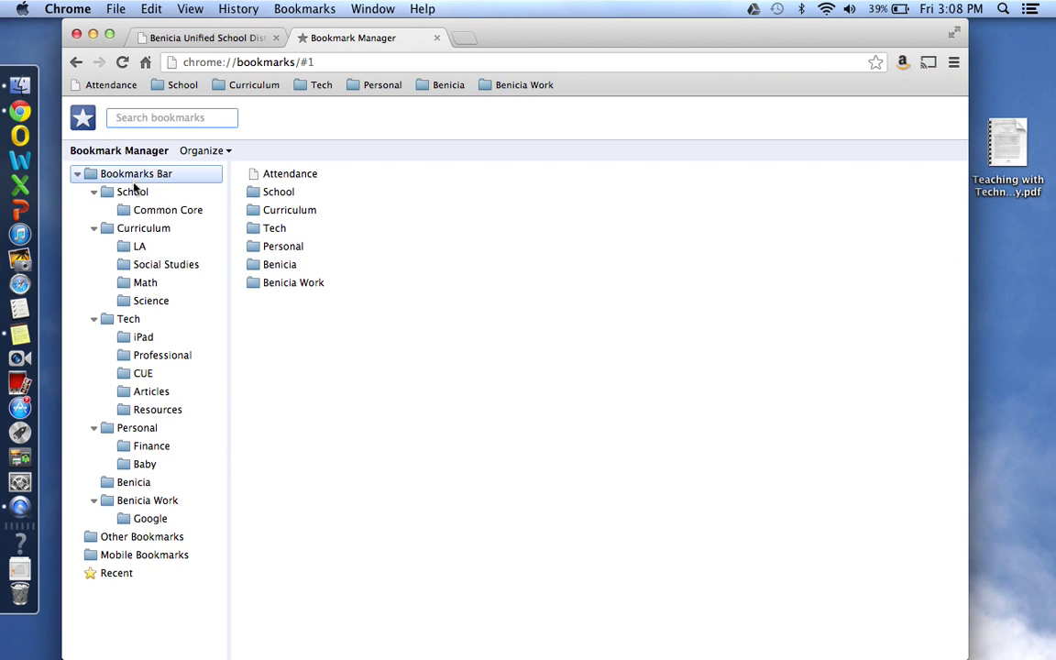
{"action": "left_click", "coordinate": [437, 39]}
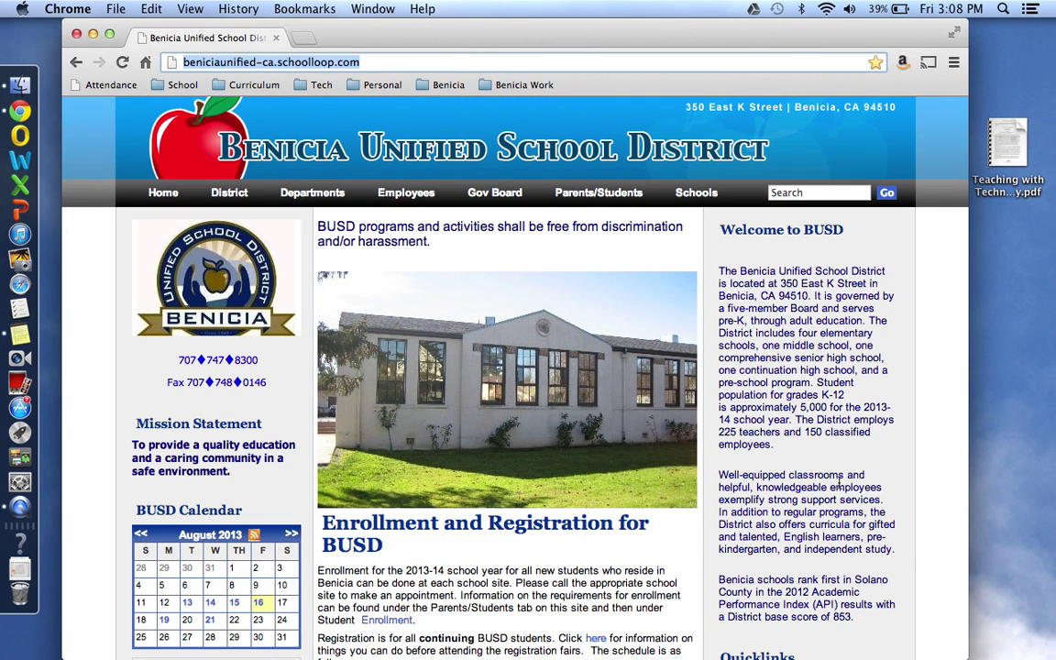